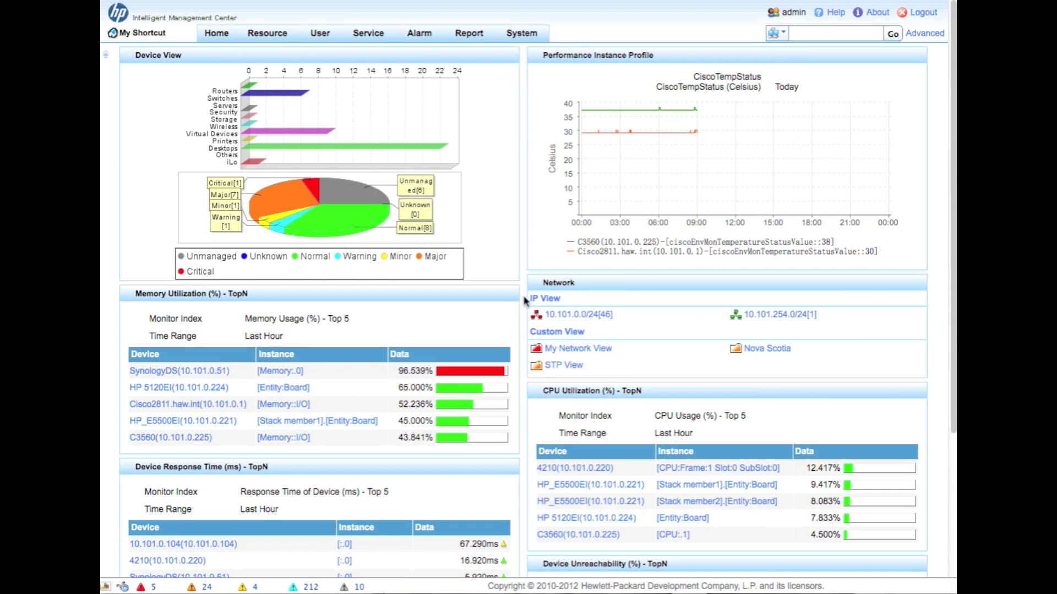
Start a new custom view named 'WAN Routers', with no parent view change and auto-adding left at None.
left_click(269, 33)
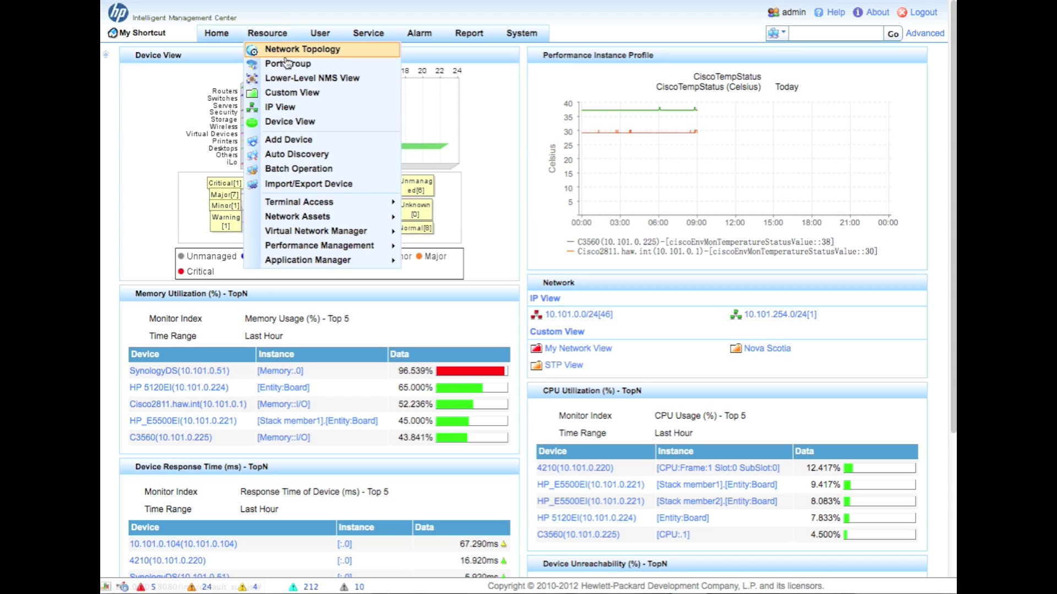
left_click(297, 96)
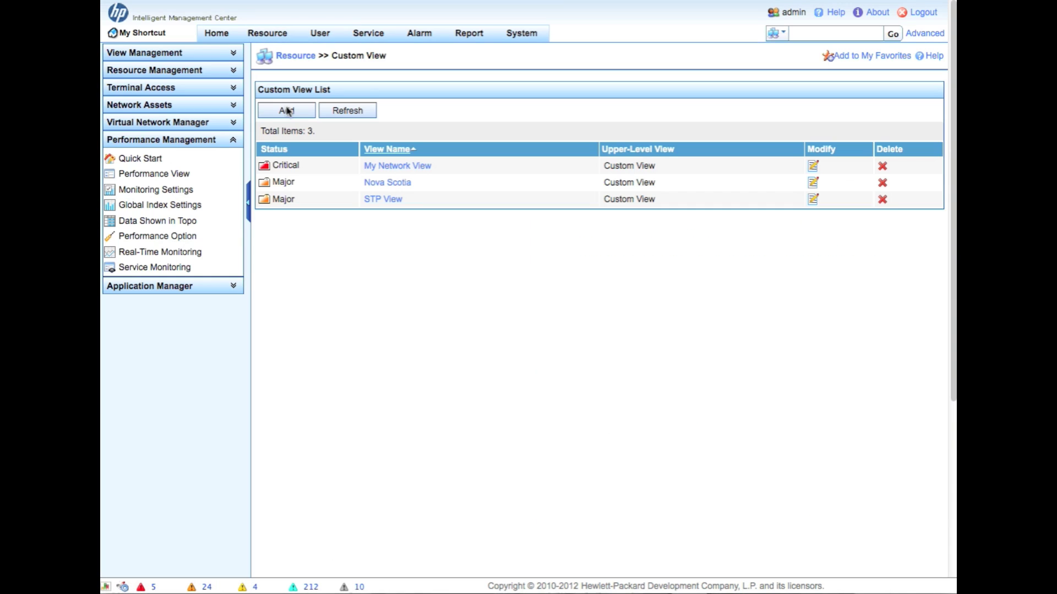
left_click(289, 112)
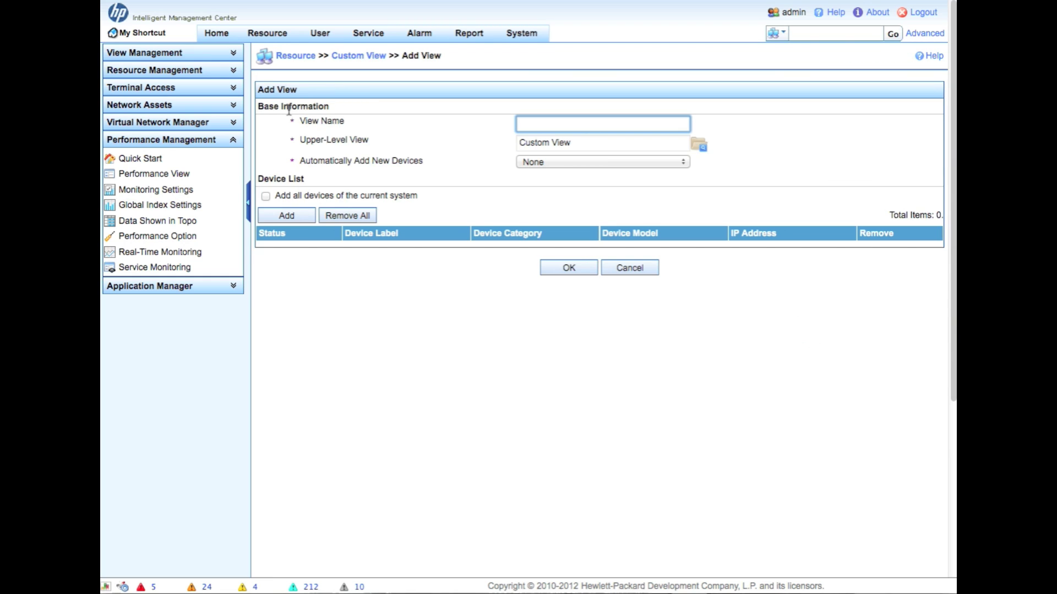
type("WAN Routers")
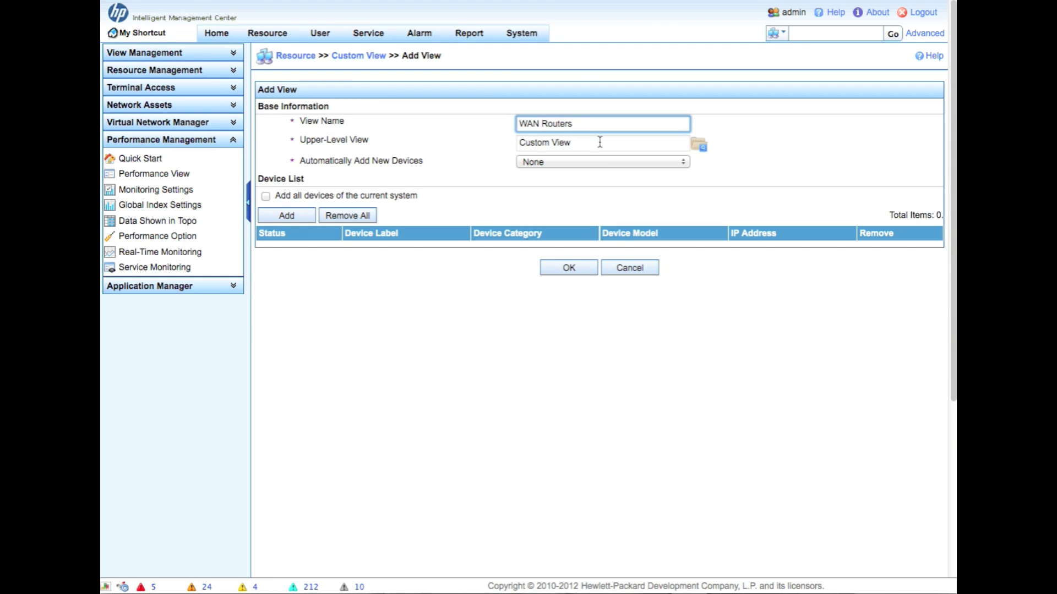
left_click(704, 146)
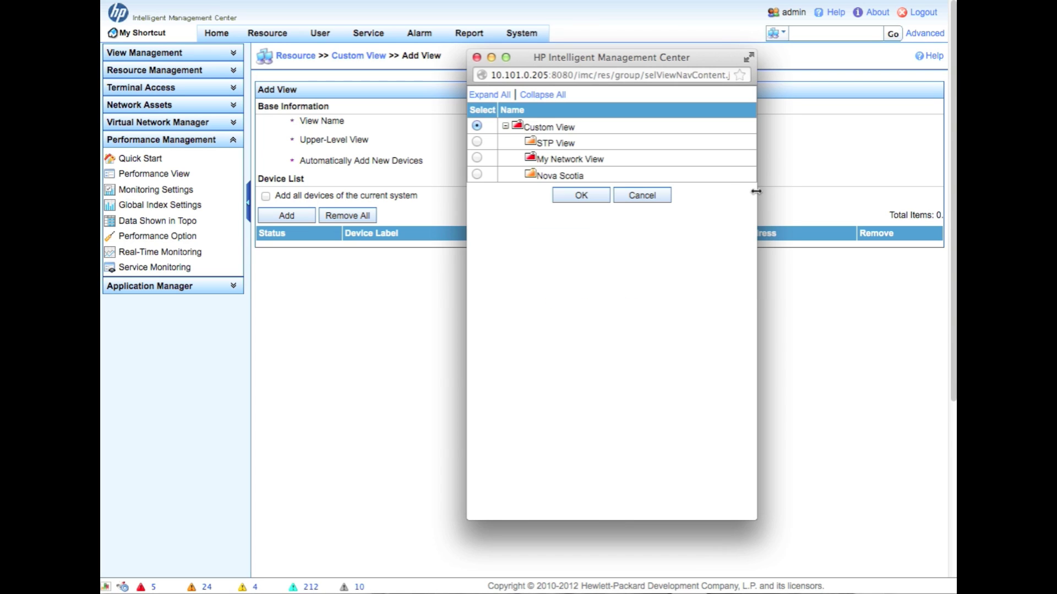
left_click(649, 199)
left_click(570, 164)
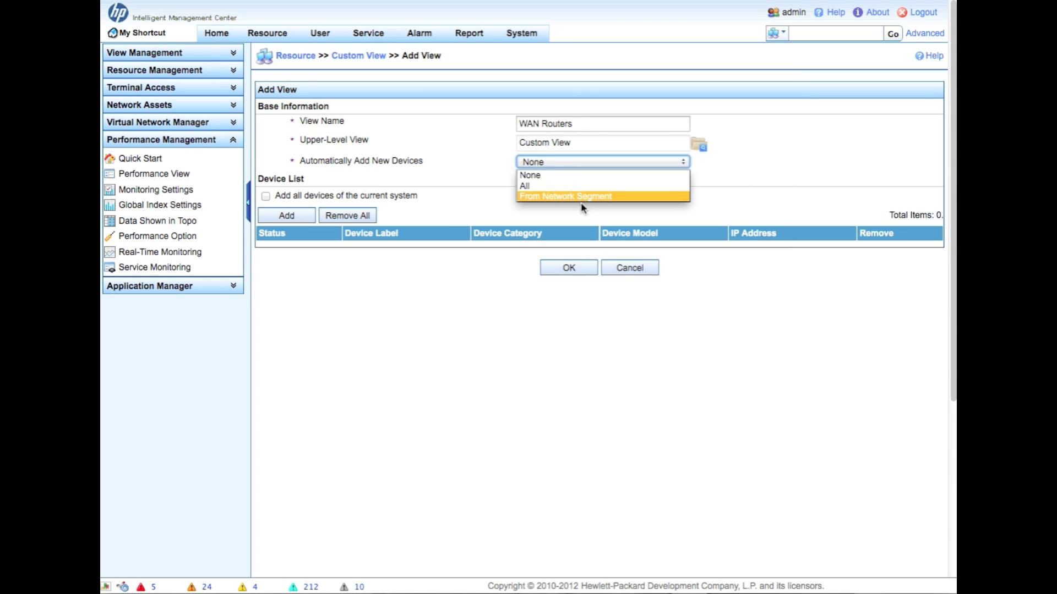
left_click(579, 162)
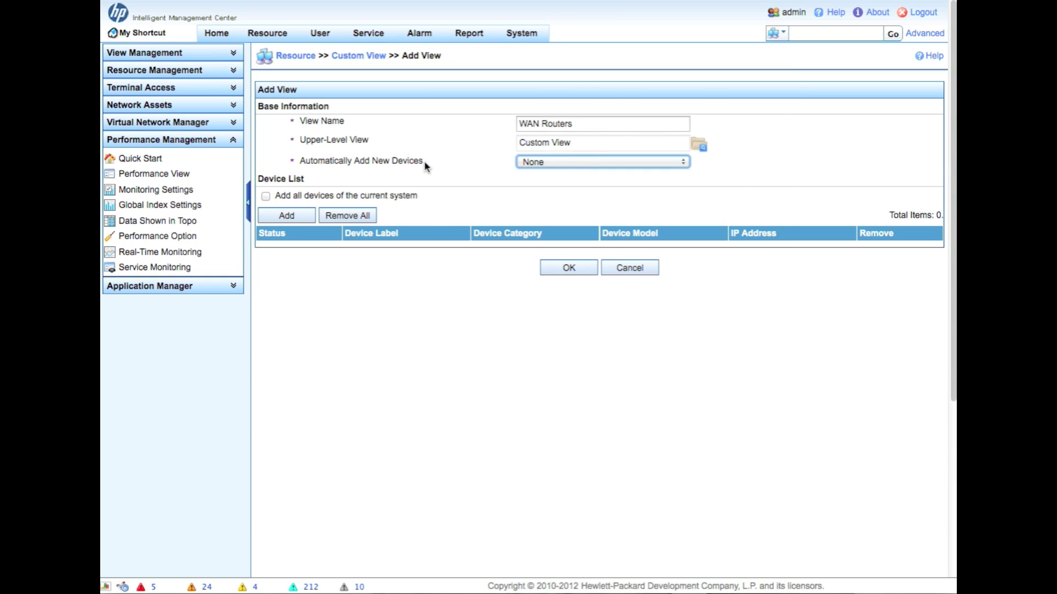
Add six switches (ex4200T through HP 5120EI, plus 4210 and C3560) to the view and save it.
left_click(296, 220)
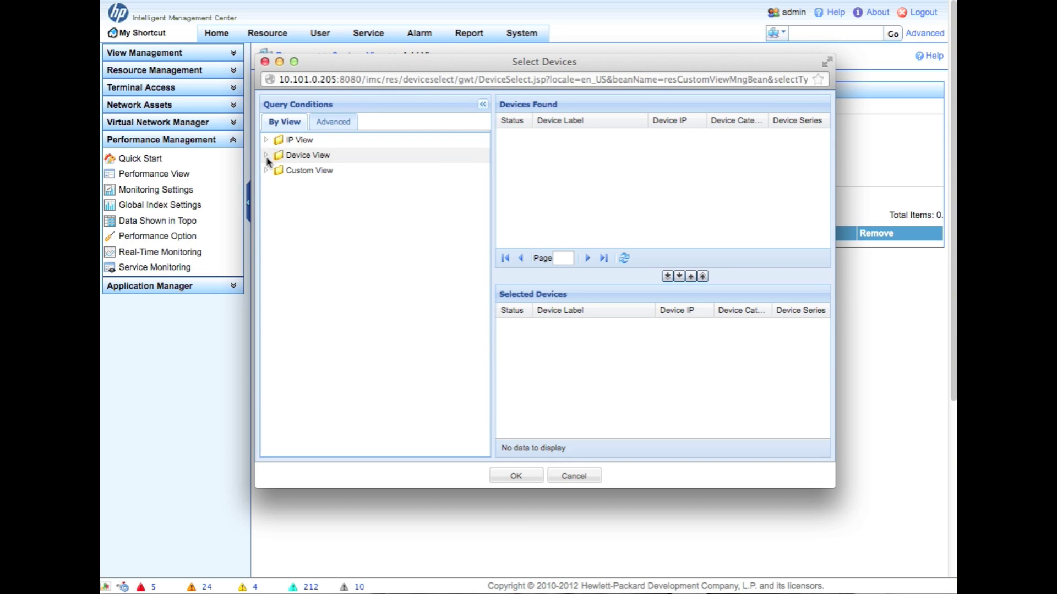
left_click(266, 156)
left_click(317, 187)
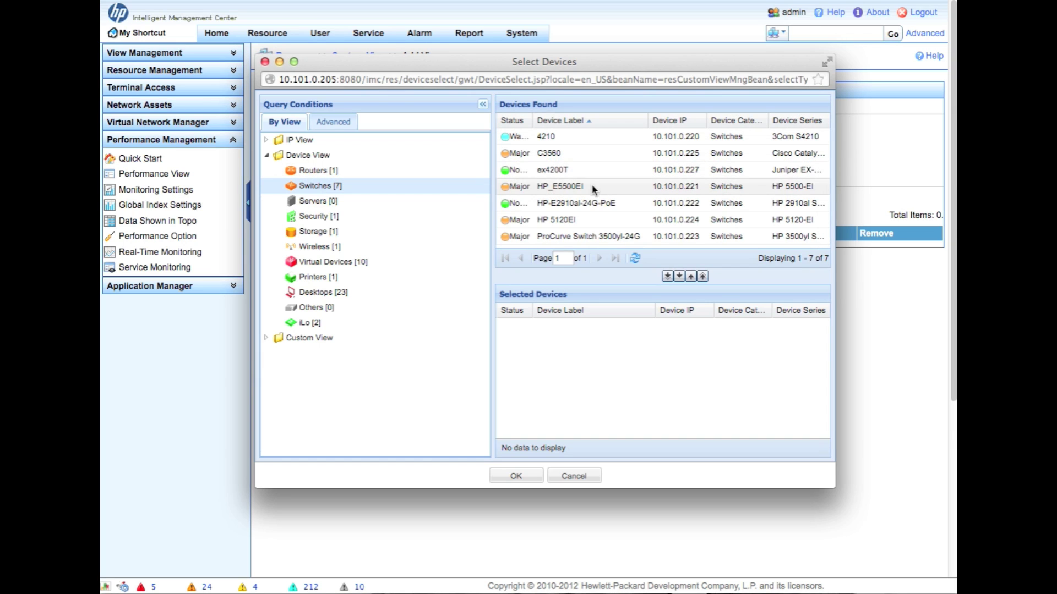
left_click(590, 171)
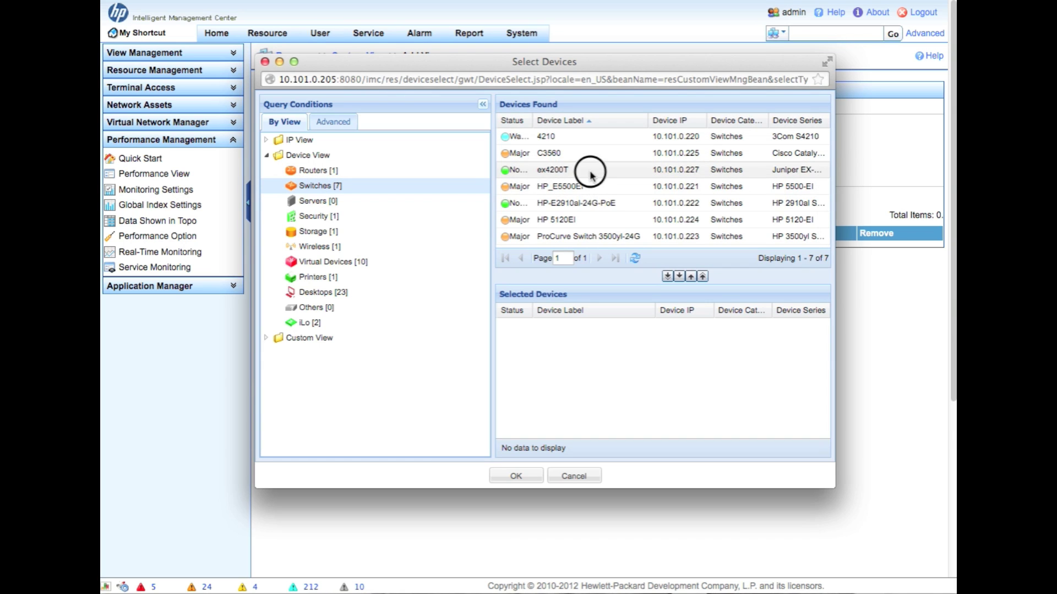
left_click(600, 222, "shift")
left_click(561, 137, "shift")
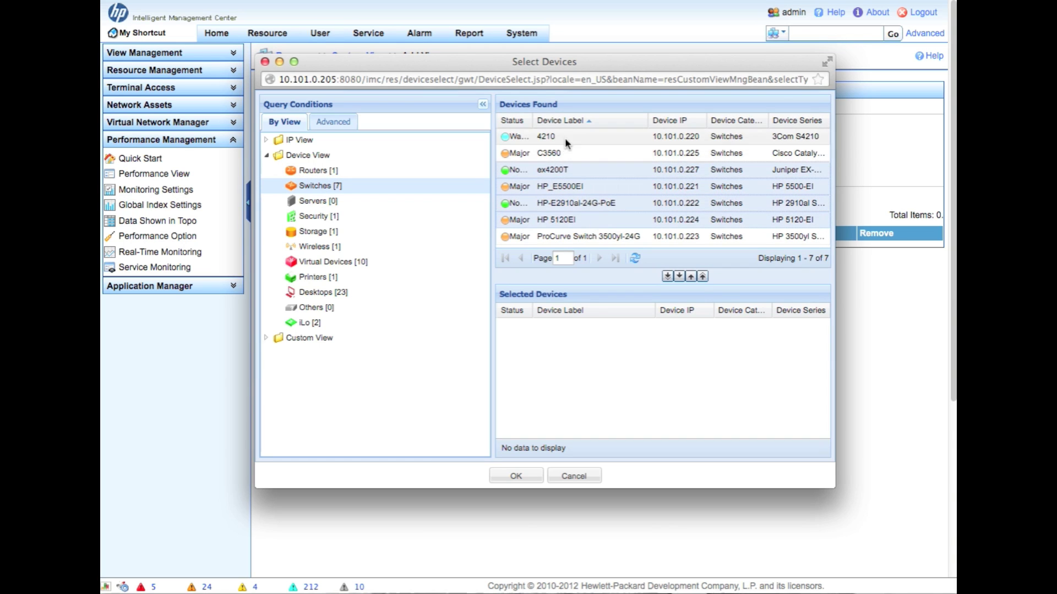
left_click(679, 276)
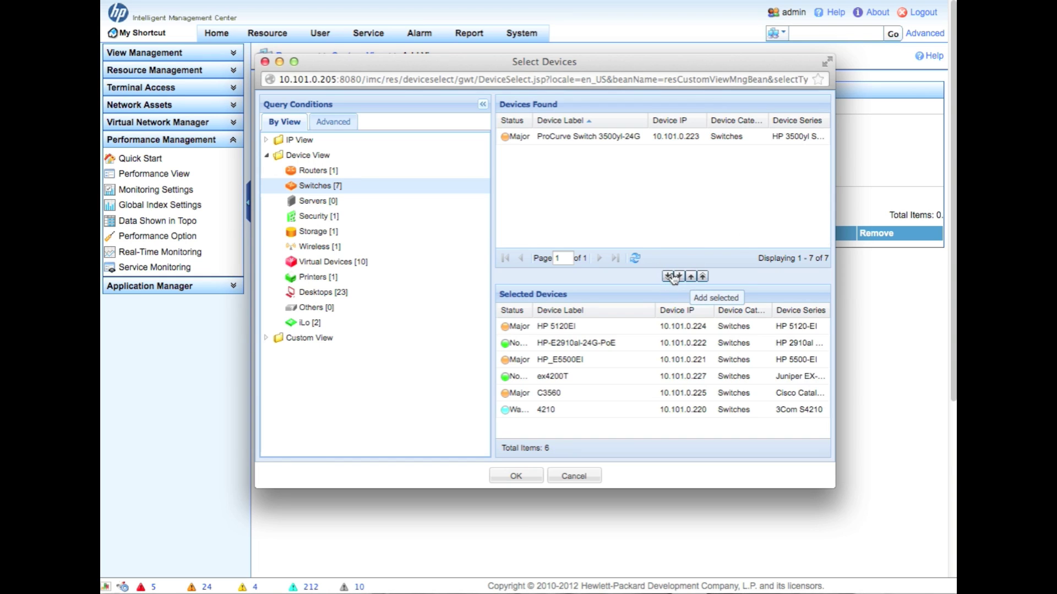
left_click(516, 477)
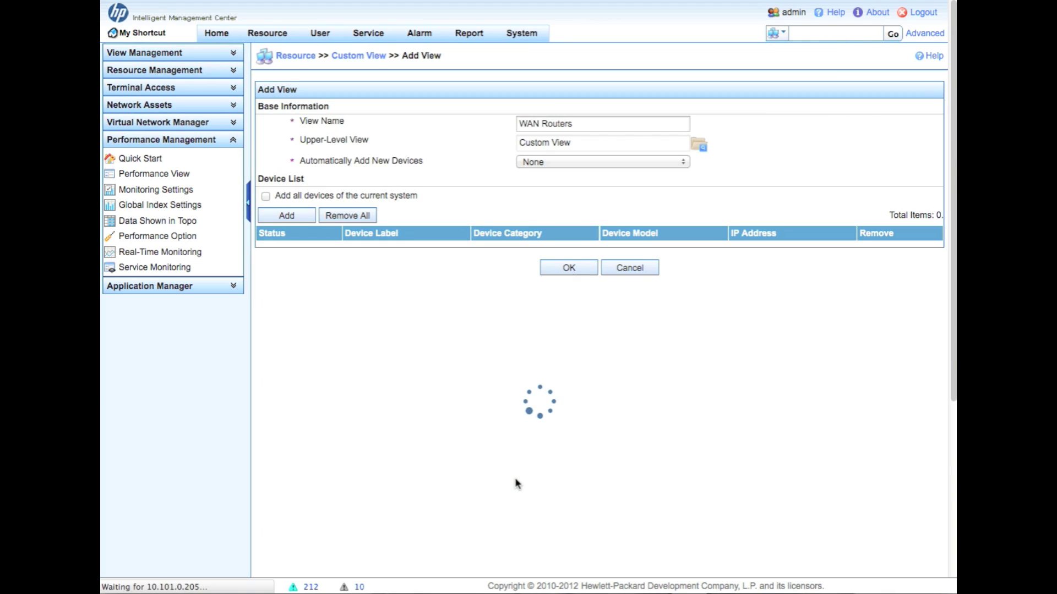
left_click(570, 374)
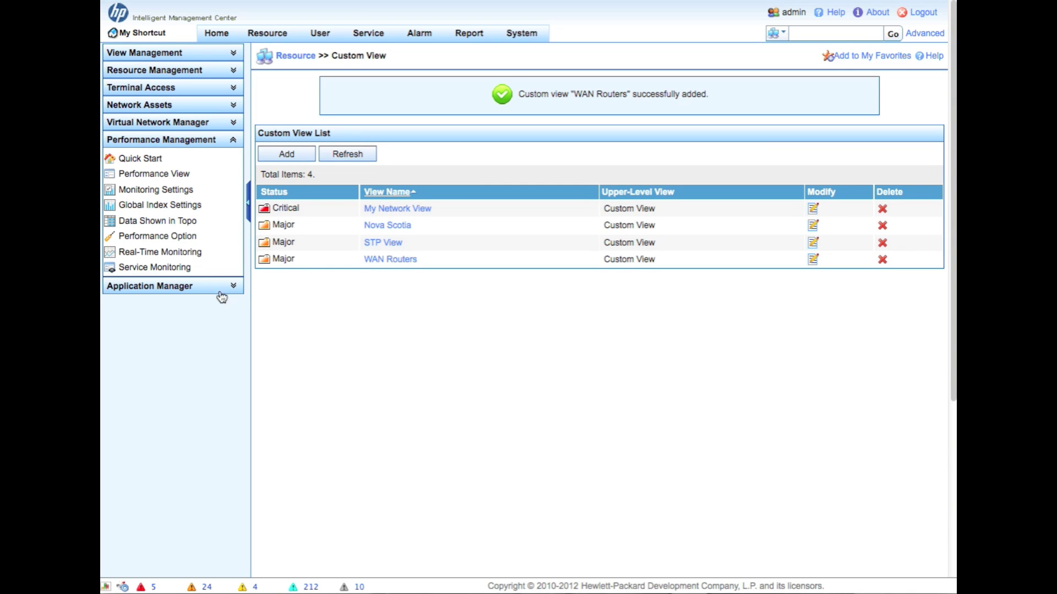
Filter the Monitoring Settings monitor list to the WAN Routers view and Response Time of Device (ms).
left_click(166, 190)
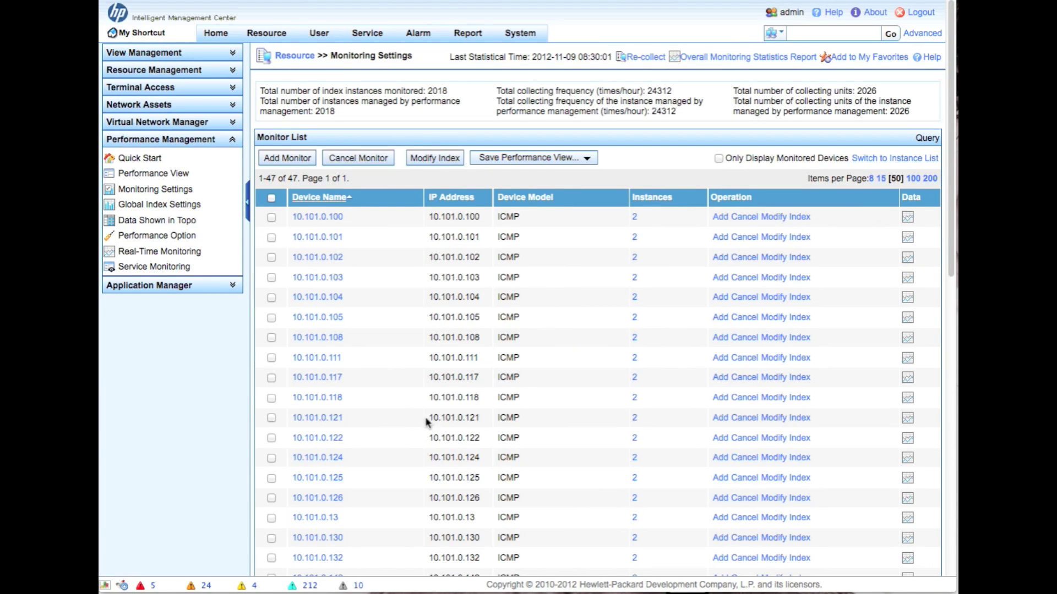
left_click(887, 159)
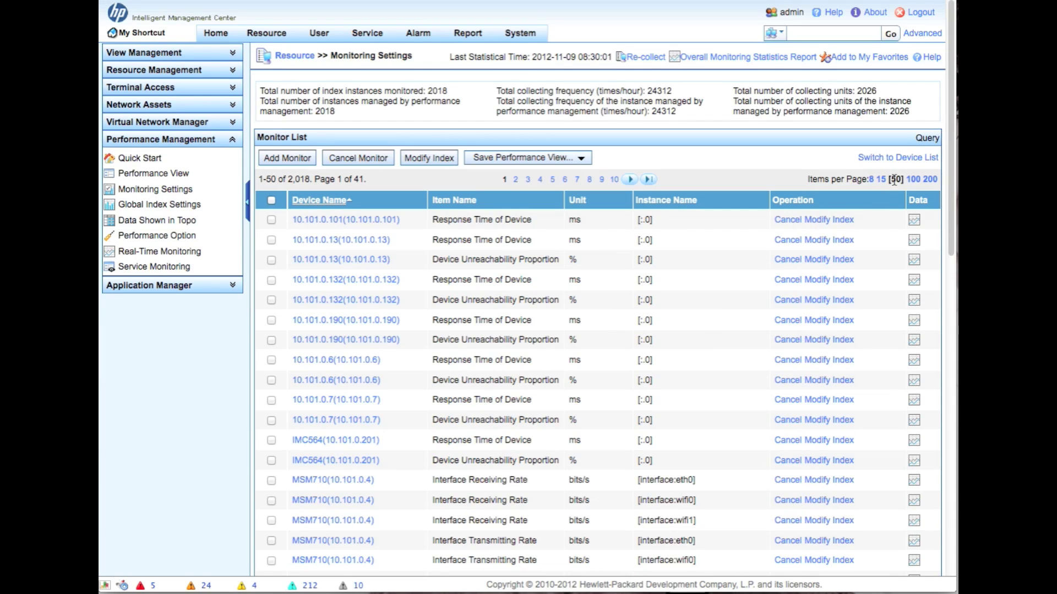
left_click(927, 138)
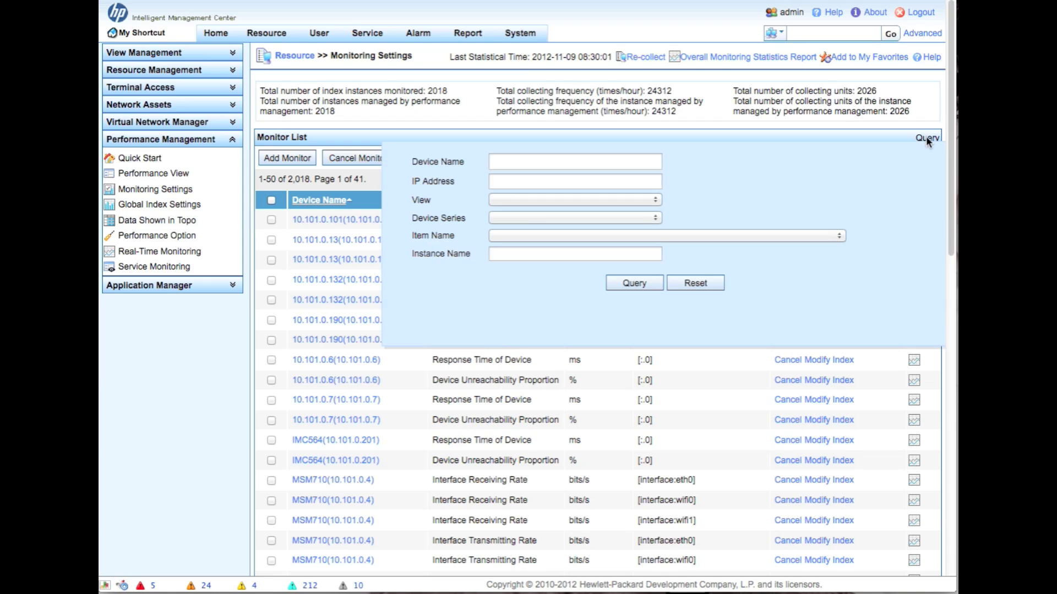
left_click(624, 200)
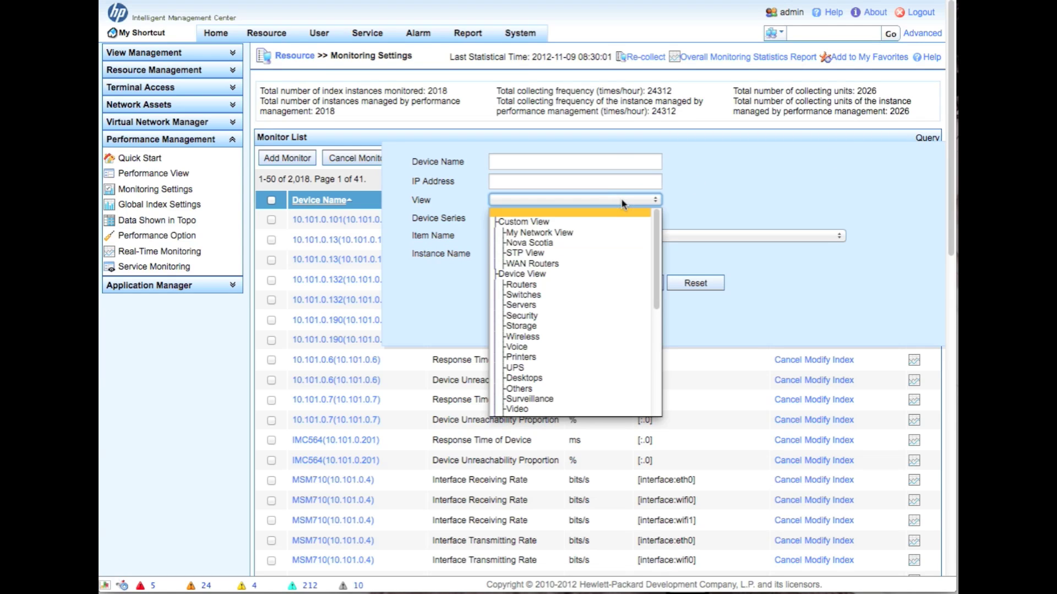
left_click(604, 263)
left_click(549, 241)
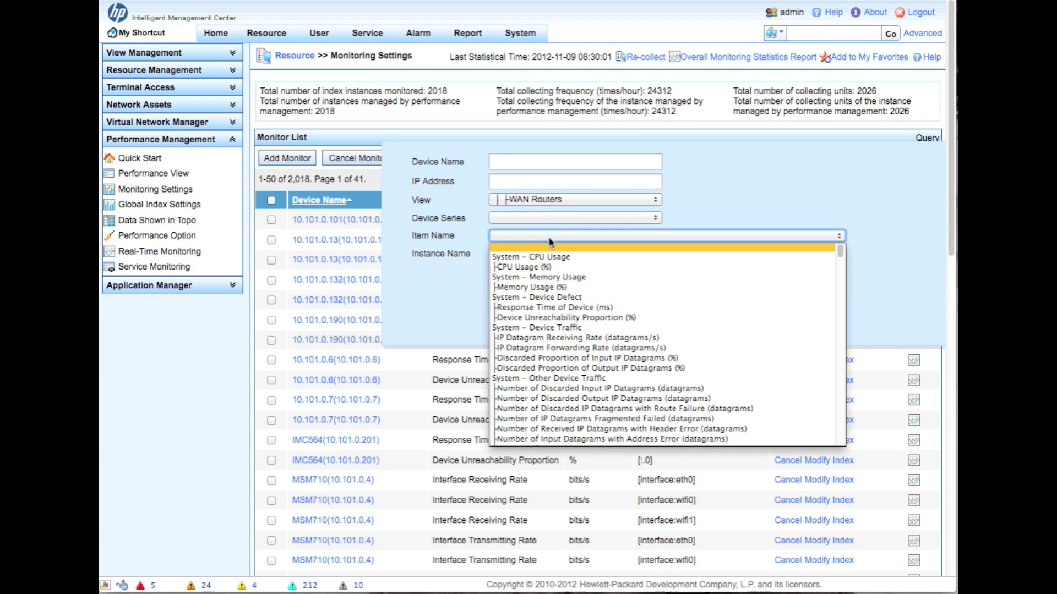
left_click(626, 310)
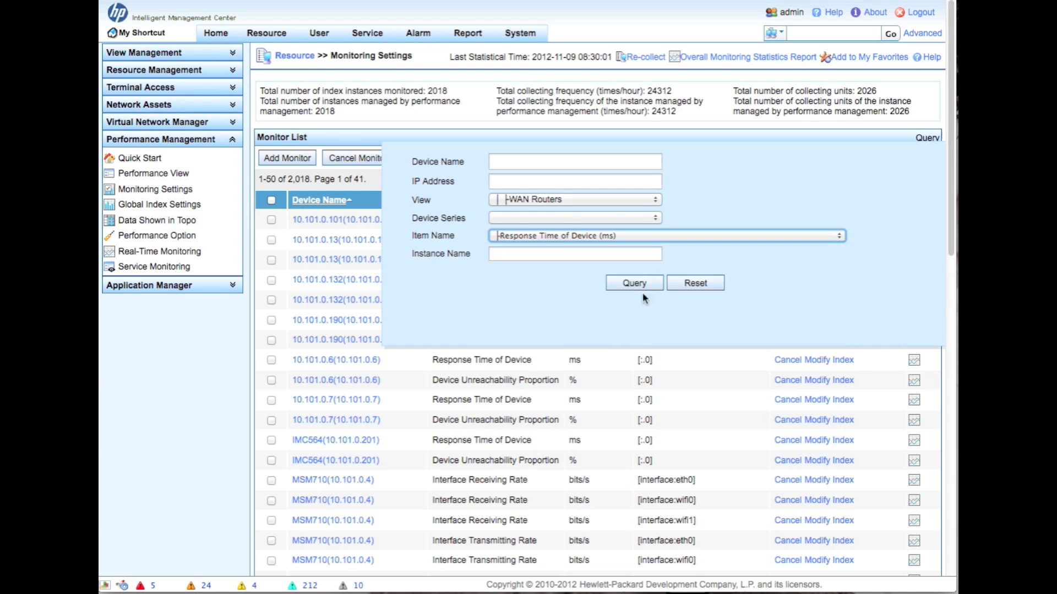
left_click(624, 283)
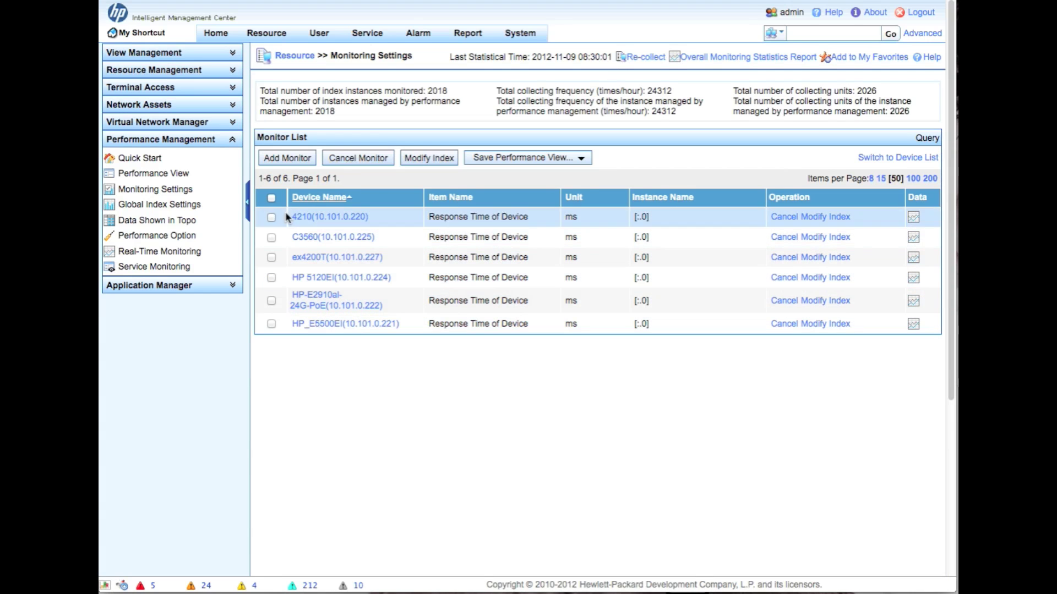
For all six devices, drop global index settings and set threshold 1 to 500 ms Minor.
left_click(272, 198)
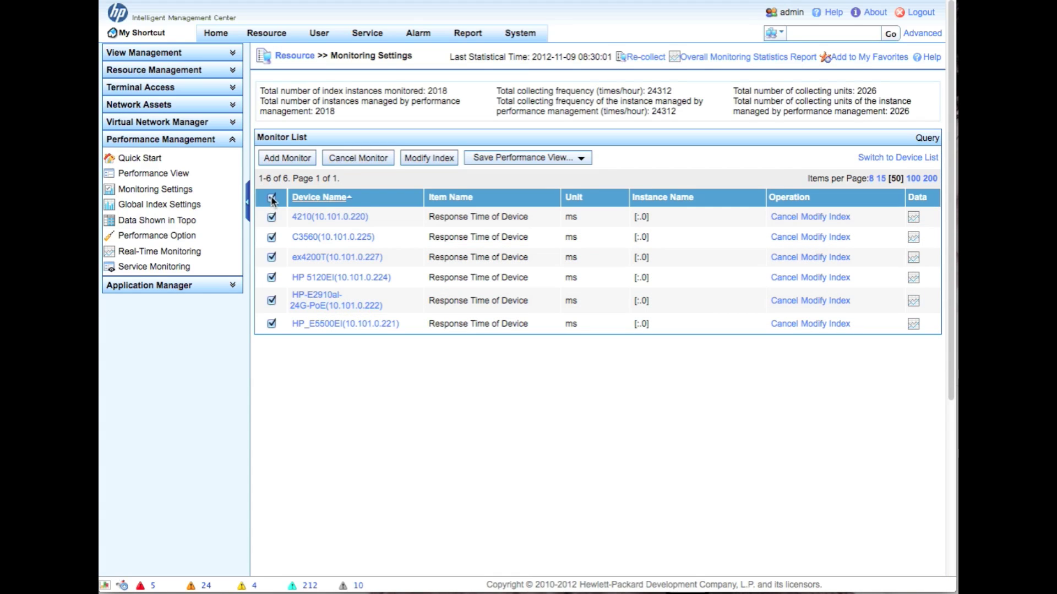
left_click(435, 159)
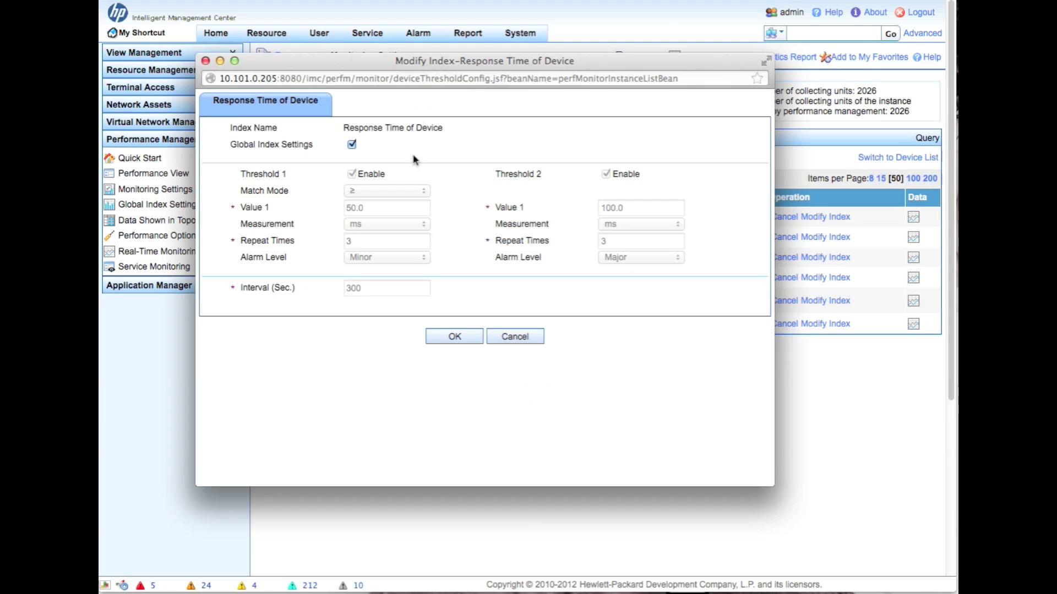
left_click(351, 145)
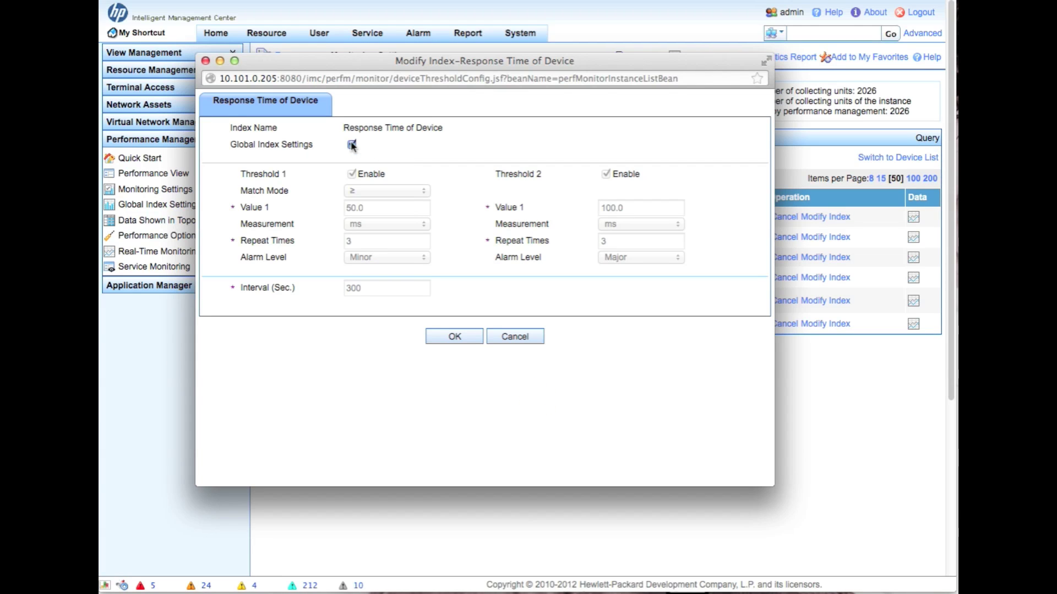
left_click(351, 173)
left_click(349, 207)
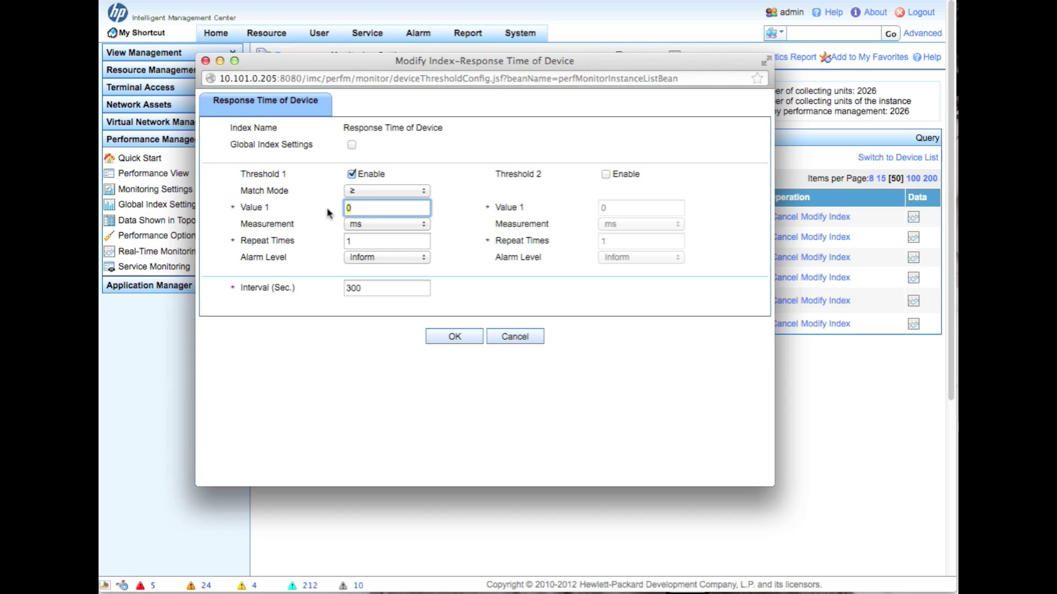
type("500")
left_click(386, 208)
left_click(448, 212)
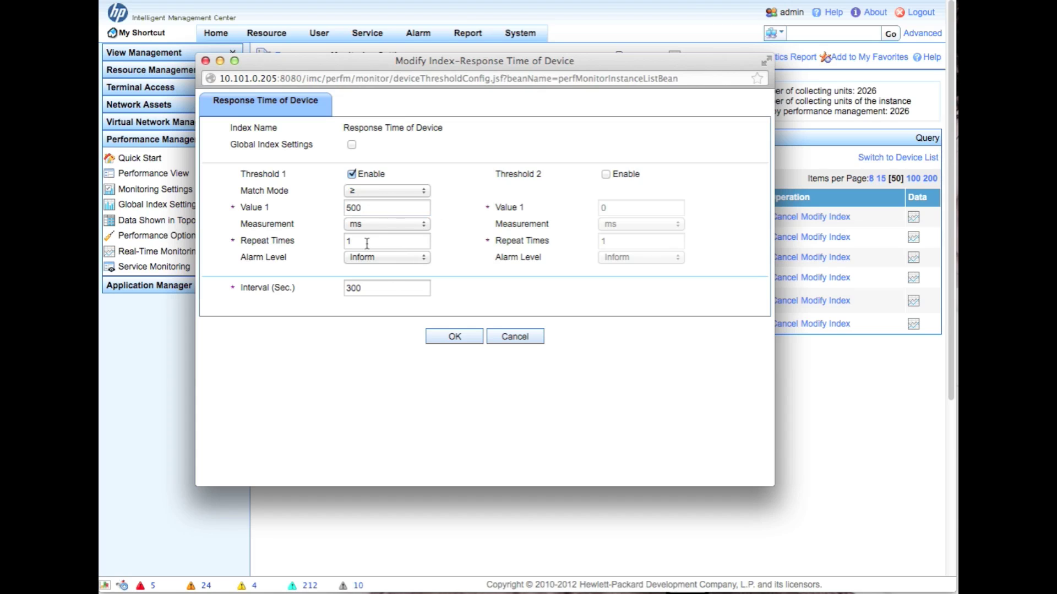
left_click(380, 257)
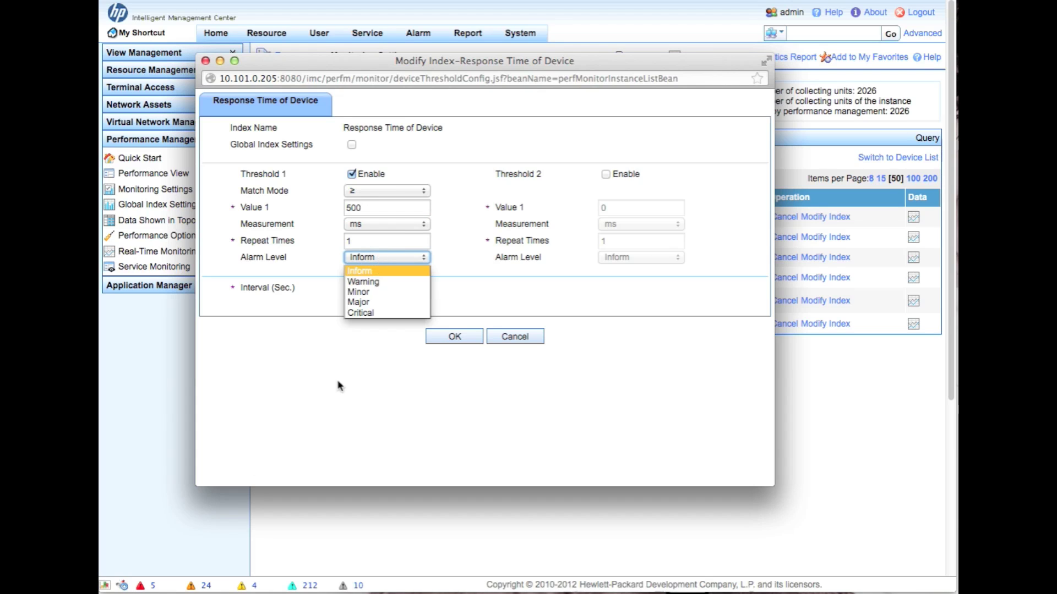
left_click(388, 292)
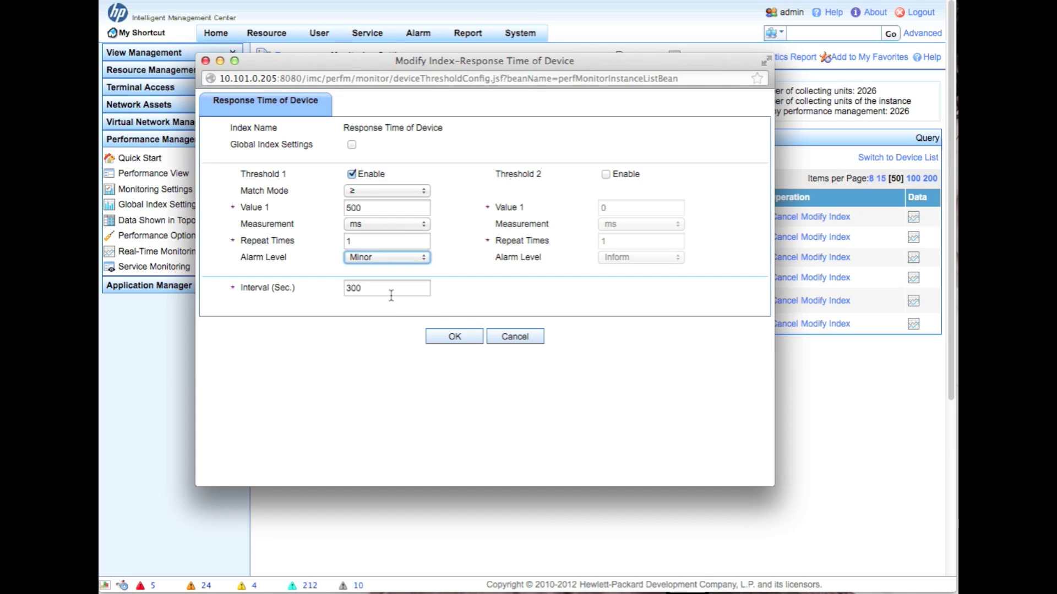
Set threshold 2 to 800 ms Major, repeat count 3, interval 600 seconds, and save.
left_click(606, 175)
double_click(616, 207)
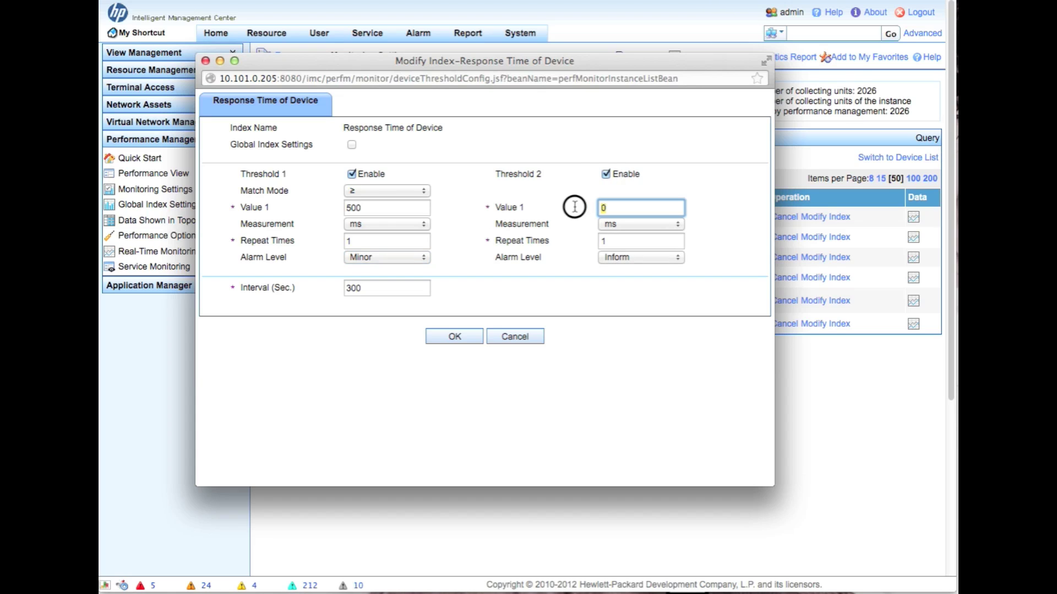
type("800")
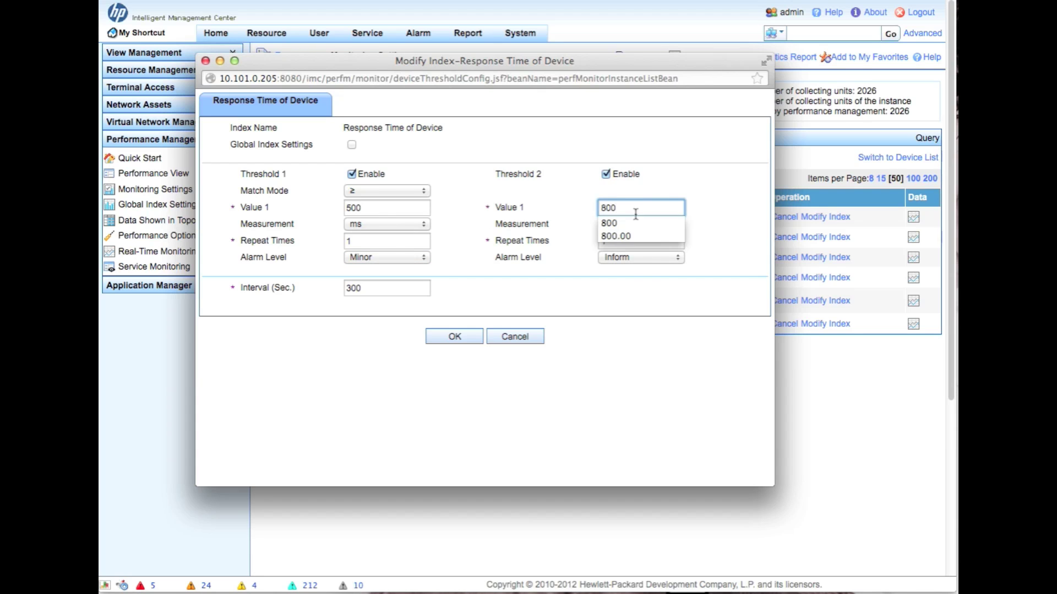
left_click(613, 243)
type("1")
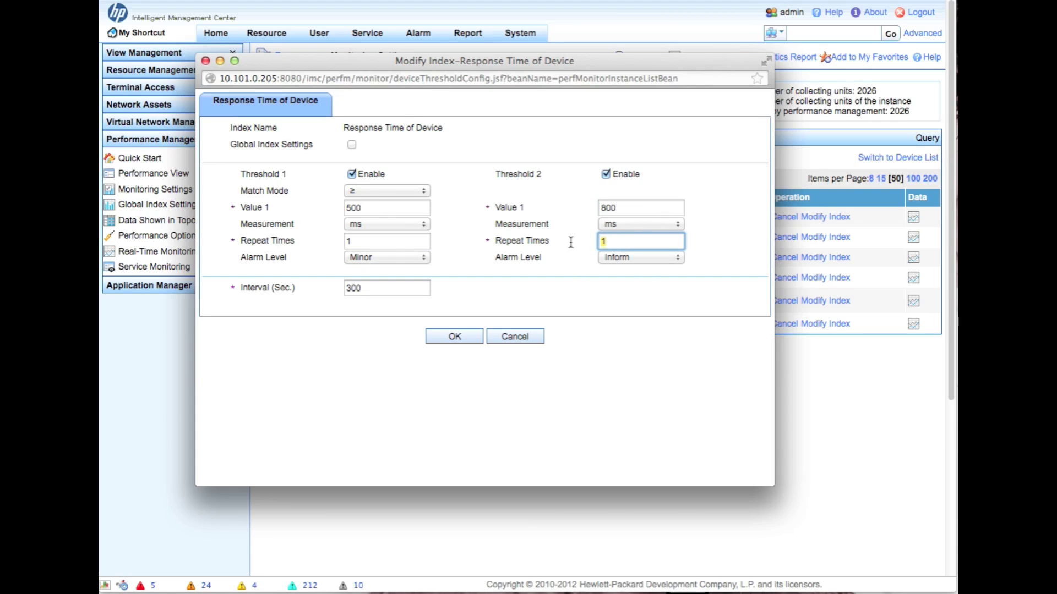
type("3")
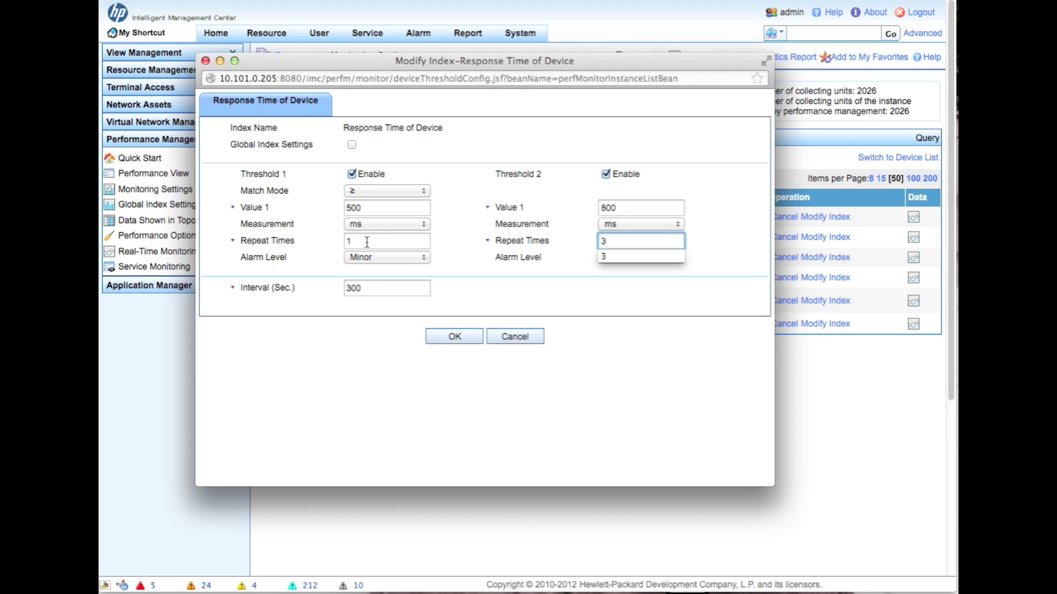
double_click(366, 242)
type("3")
left_click(616, 258)
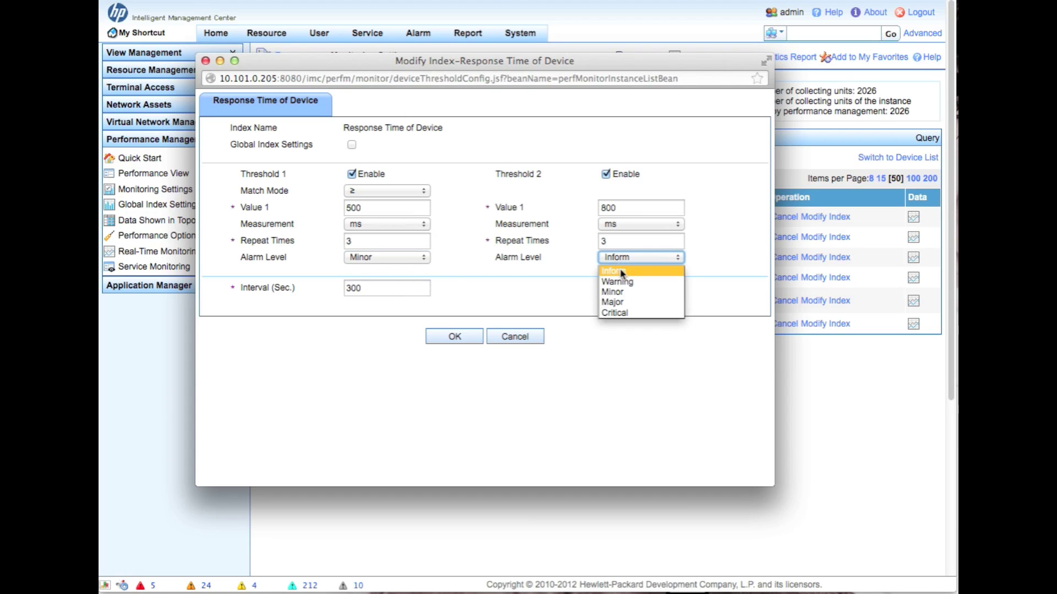
left_click(628, 302)
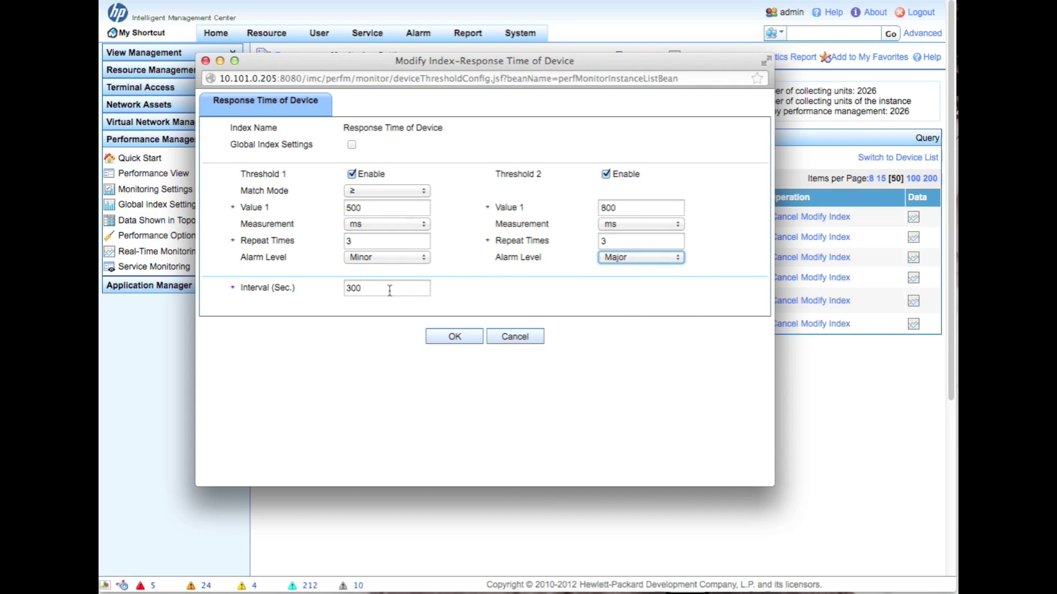
double_click(364, 289)
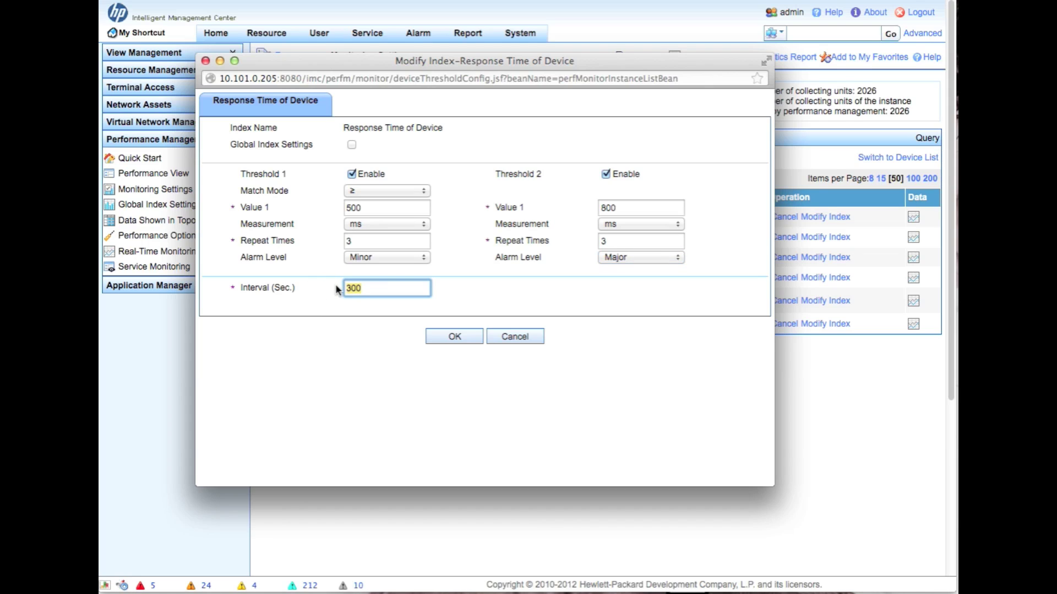
type("600")
left_click(471, 338)
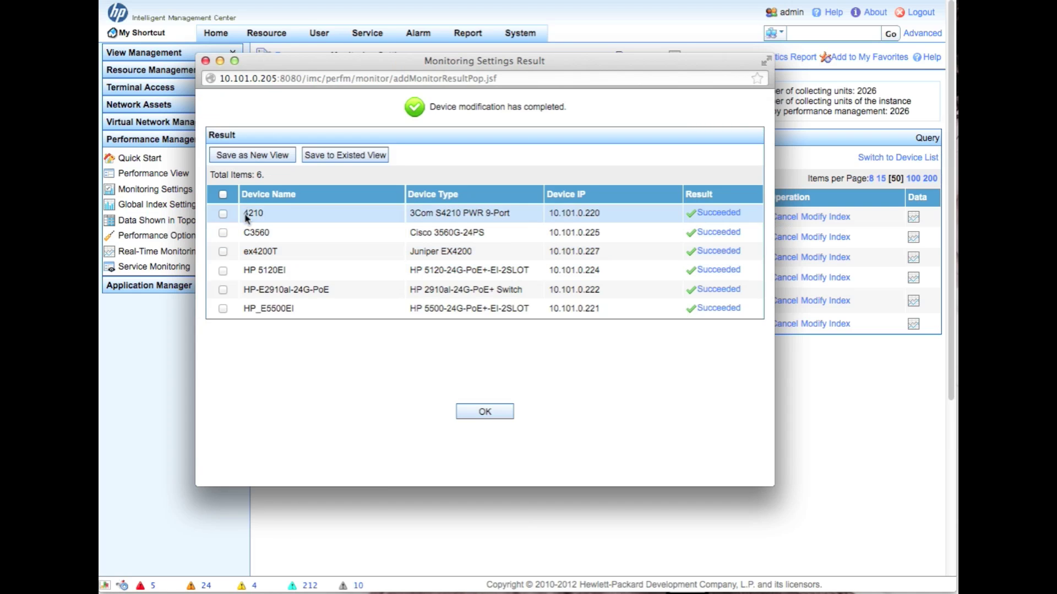
Dismiss the results, then verify and re-save ex4200T's 500/800 ms thresholds.
left_click(502, 413)
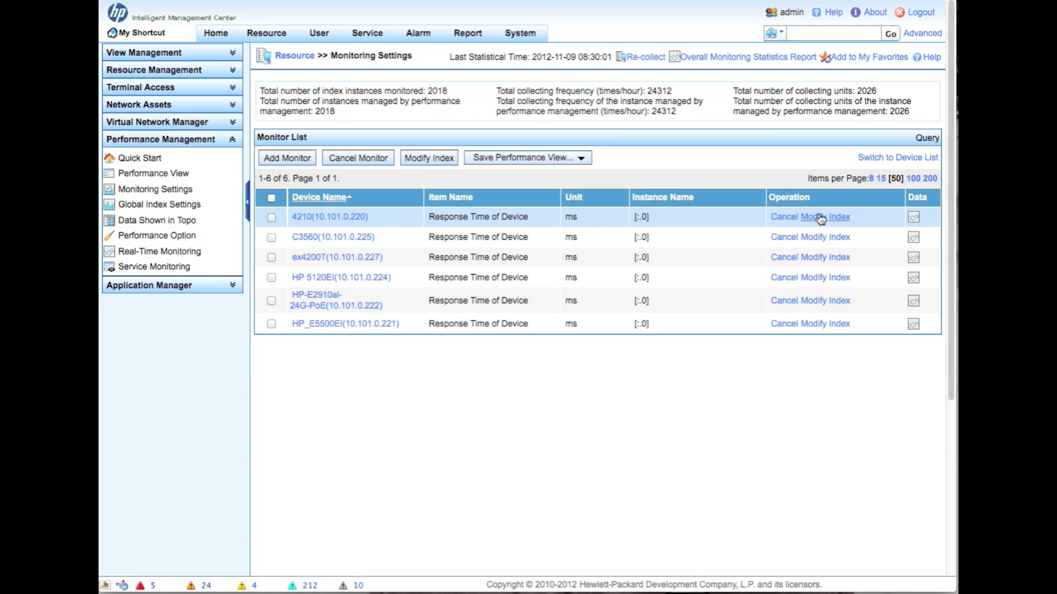
left_click(833, 259)
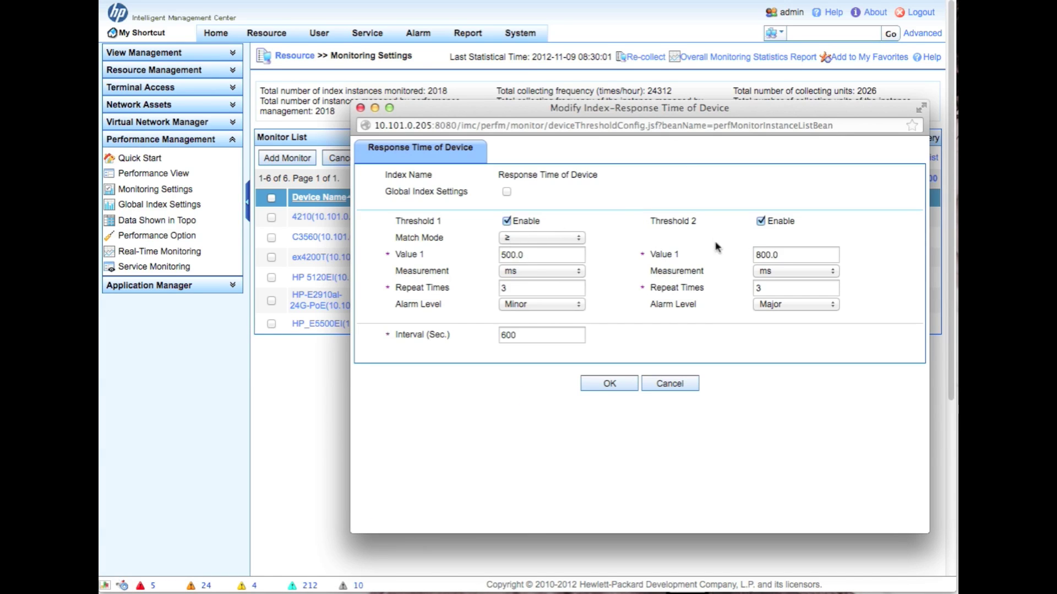
left_click(625, 385)
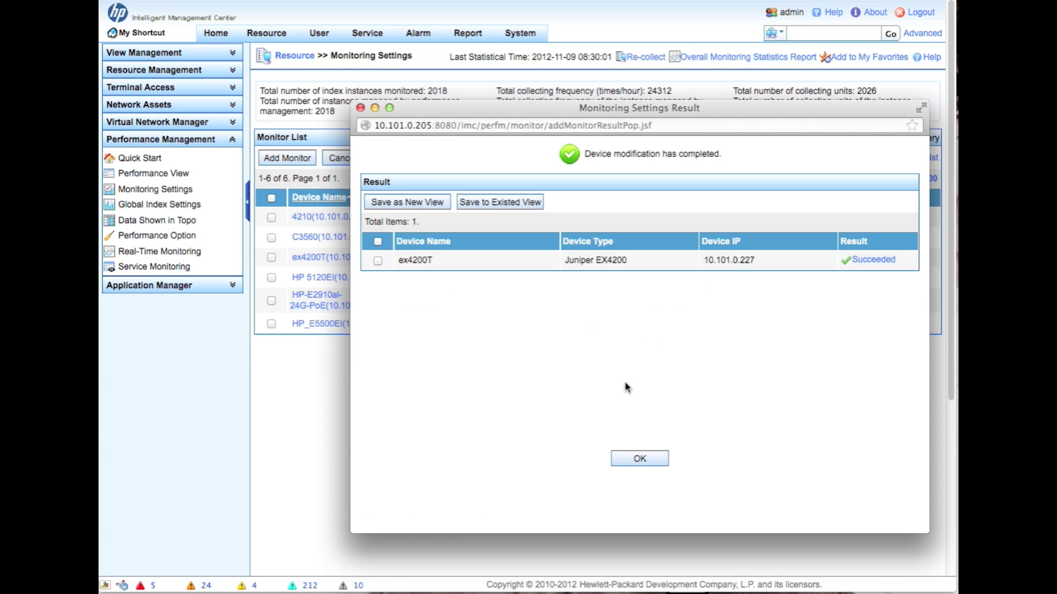
left_click(641, 460)
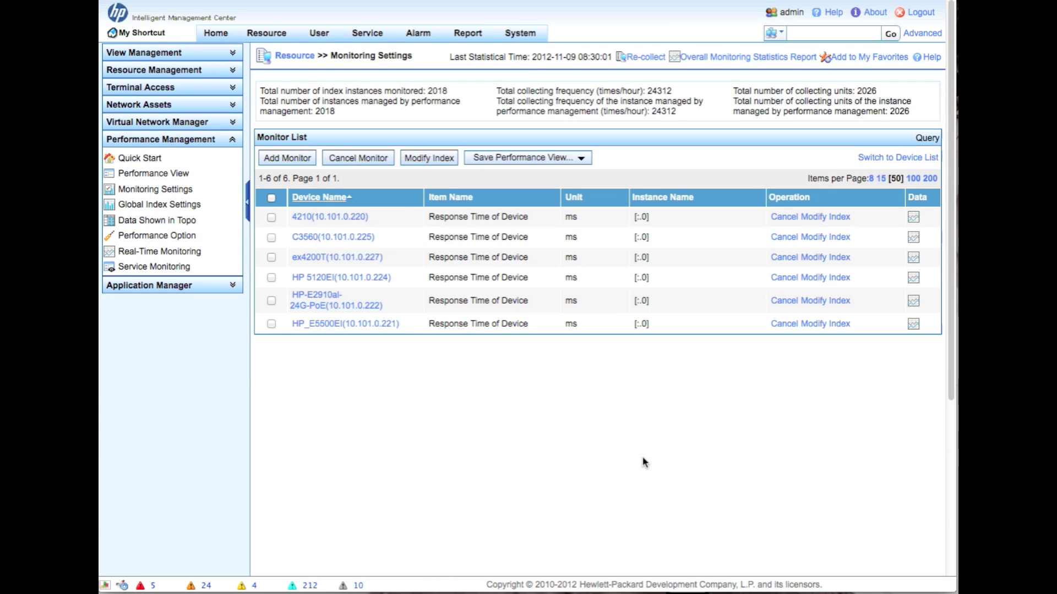